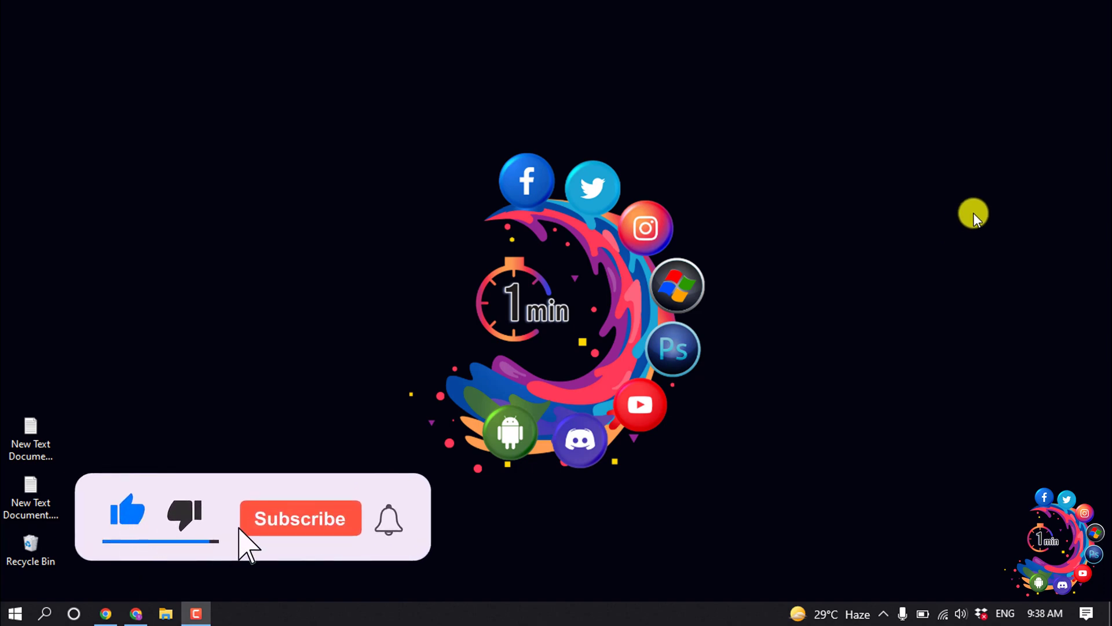
# - Reach the Promotional Pop-Up settings from Marketing, with the mailing-list pop-up previewed
pyautogui.click(135, 614)
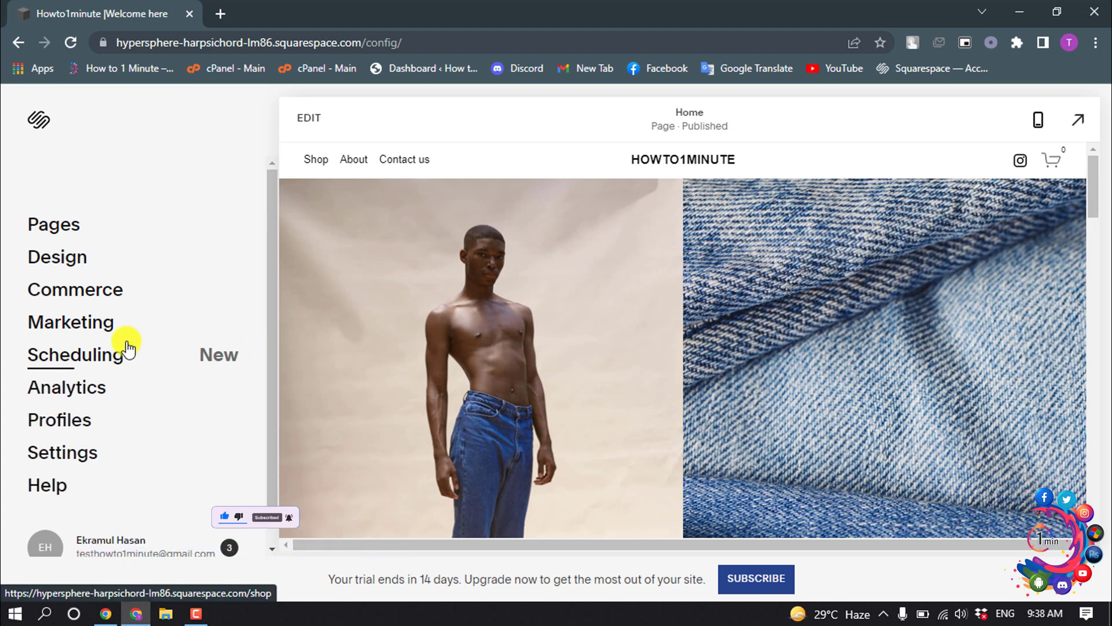
pyautogui.click(91, 330)
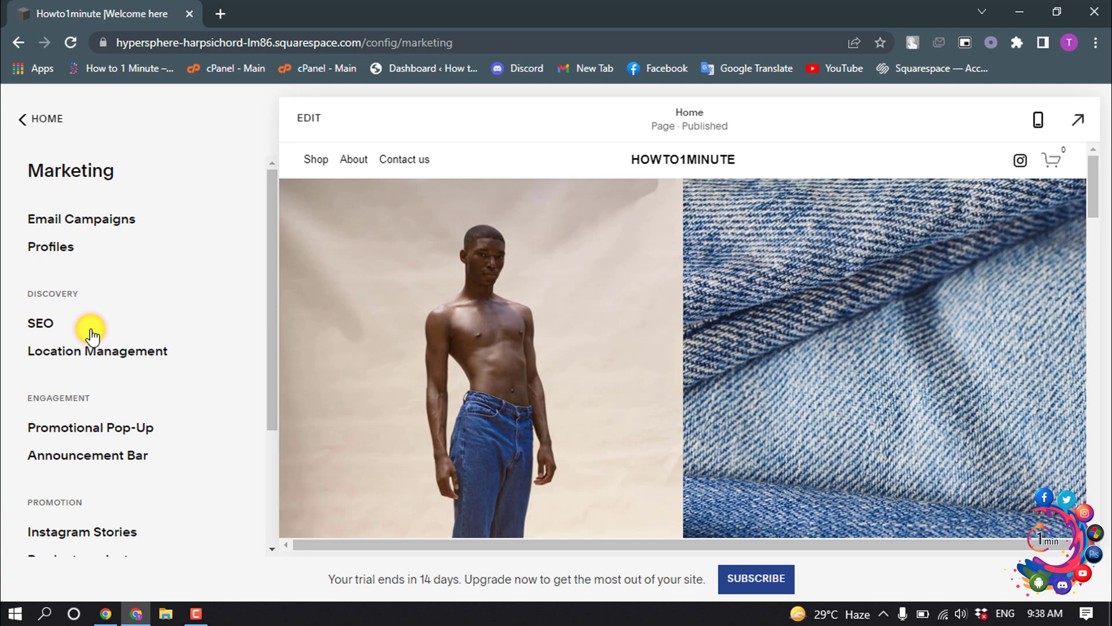
pyautogui.click(121, 434)
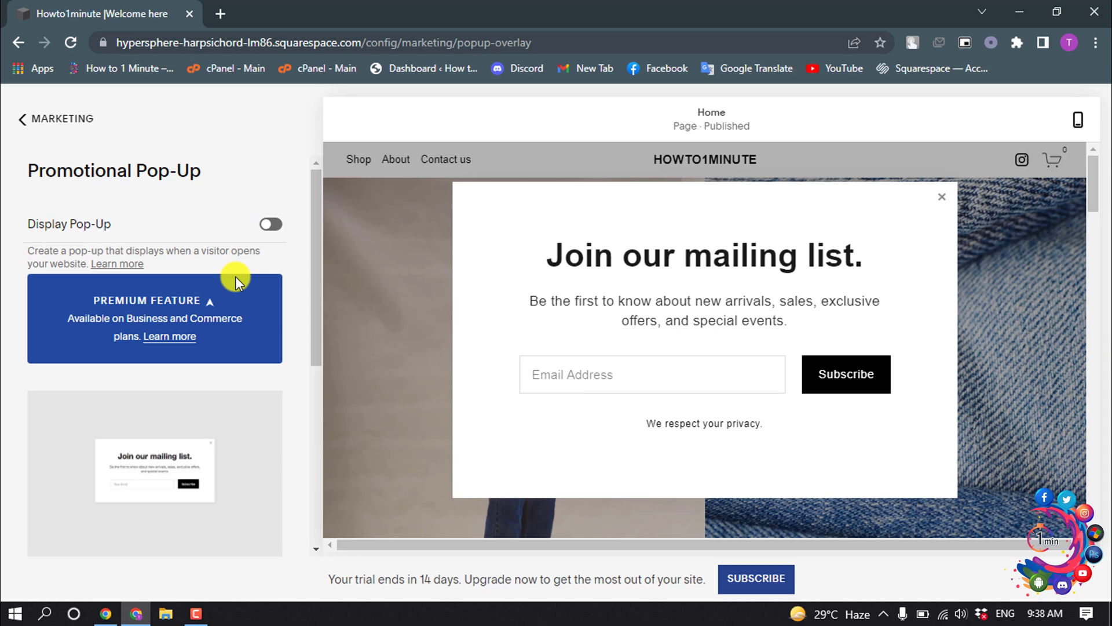
pyautogui.scroll(-1, 236, 277)
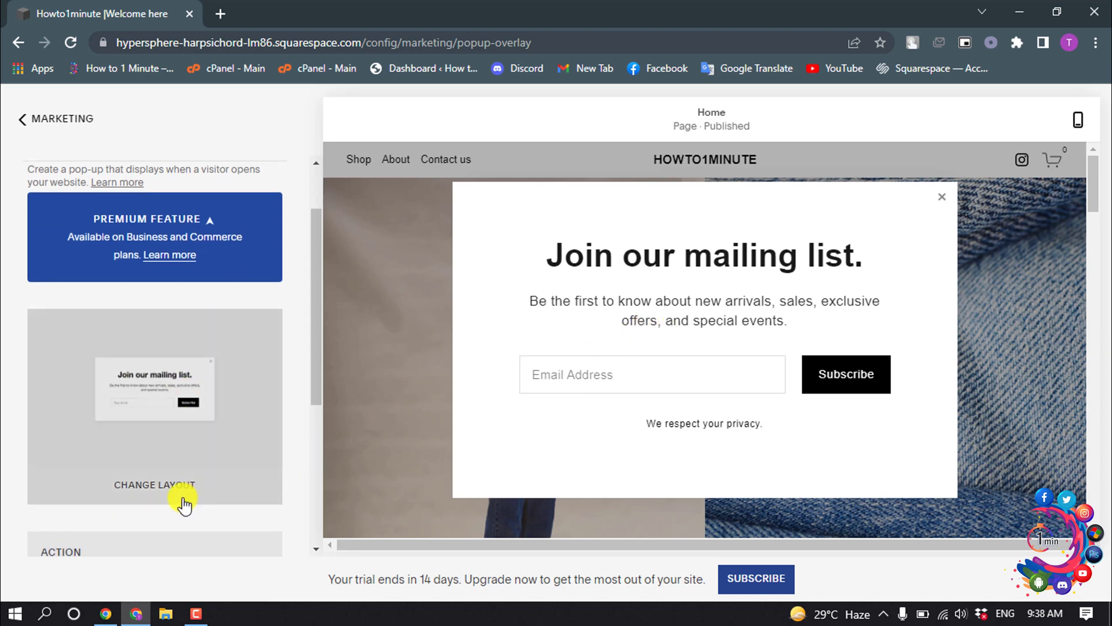
pyautogui.click(140, 486)
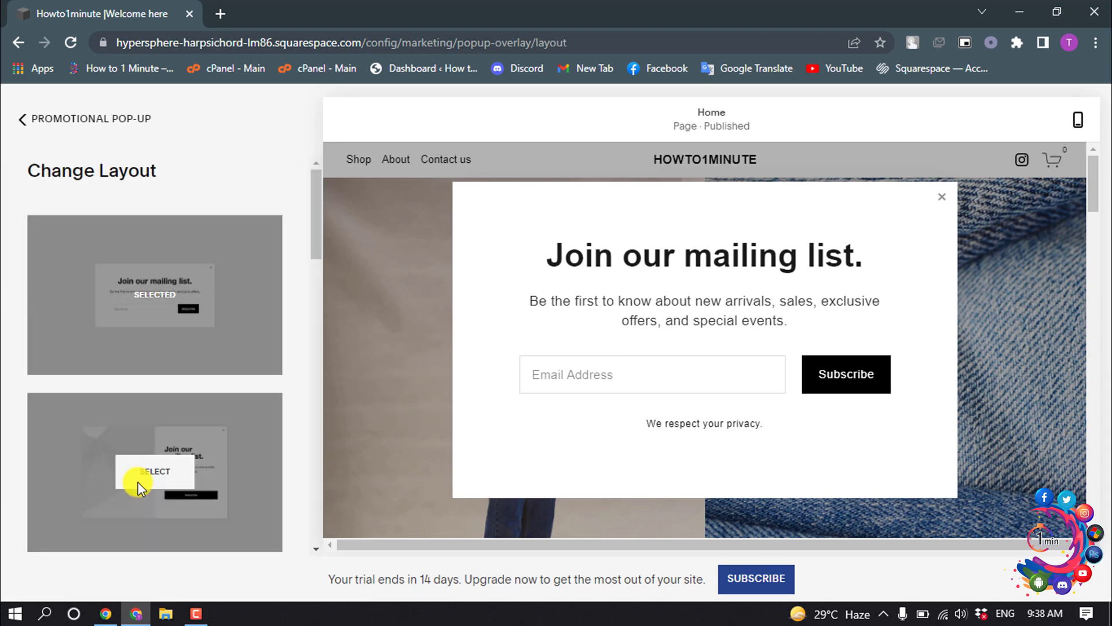
pyautogui.scroll(-2, 252, 313)
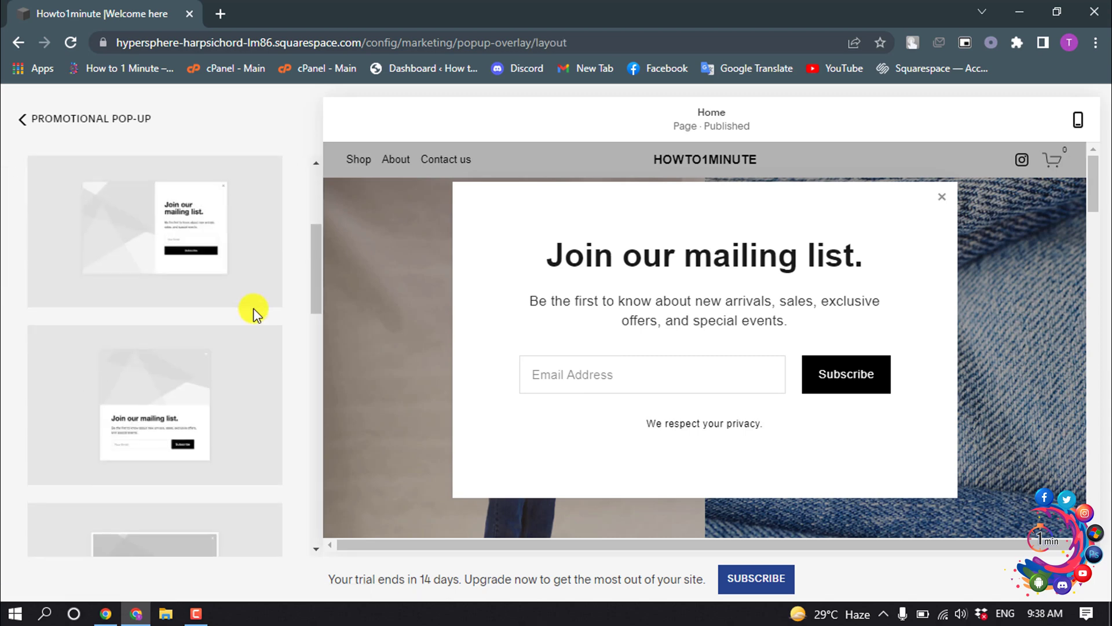
pyautogui.scroll(-2, 253, 313)
pyautogui.scroll(-2, 253, 313)
pyautogui.scroll(-2, 252, 313)
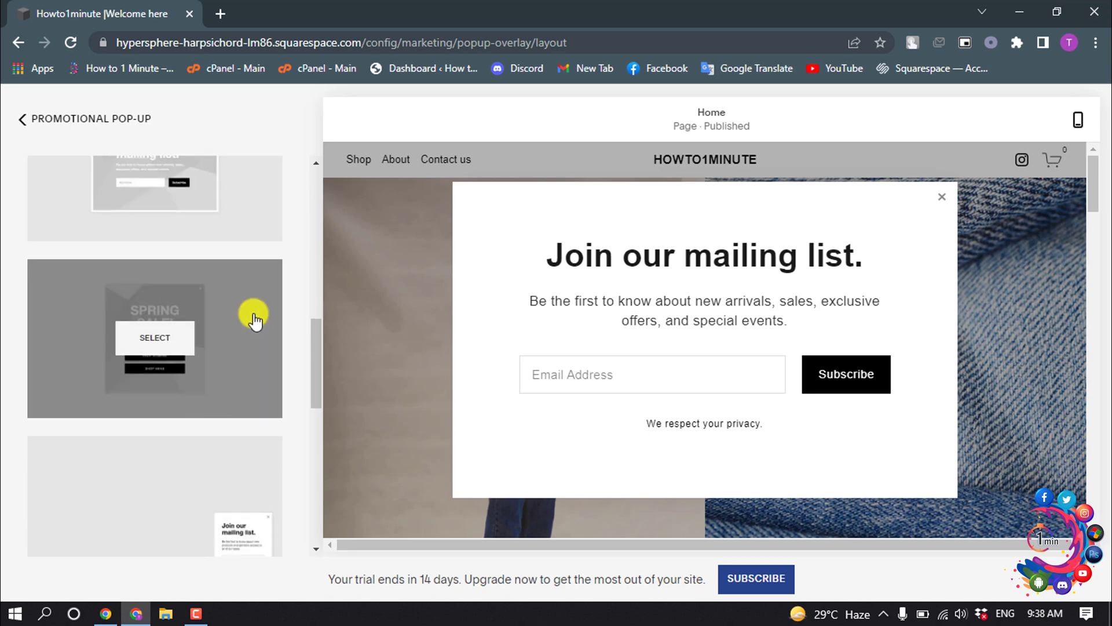
pyautogui.scroll(-2, 253, 339)
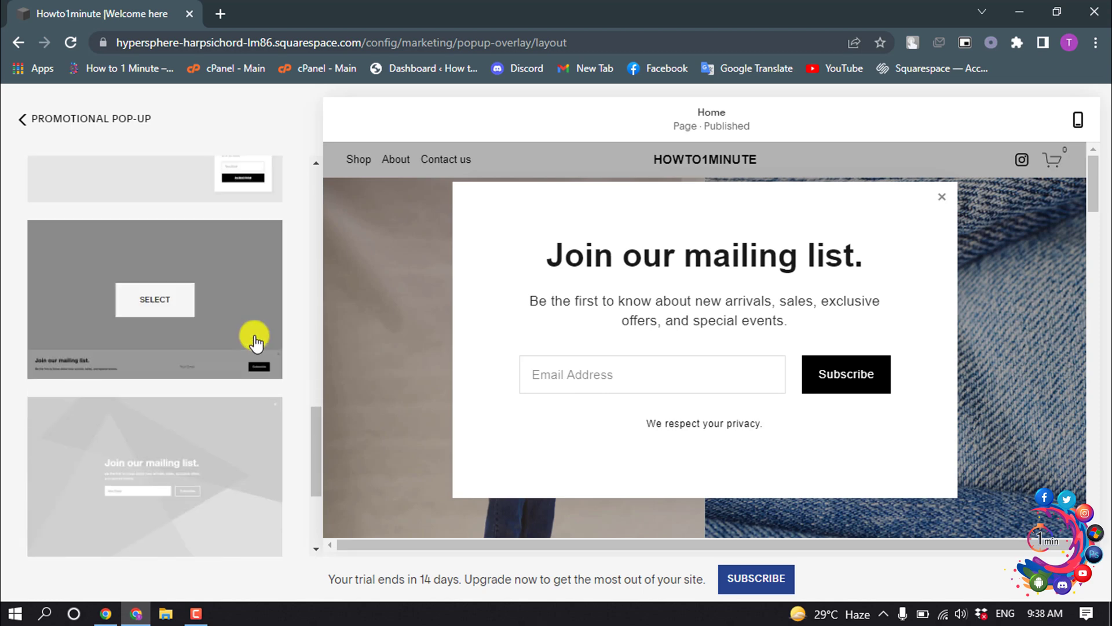
pyautogui.scroll(-2, 252, 340)
pyautogui.scroll(2, 252, 421)
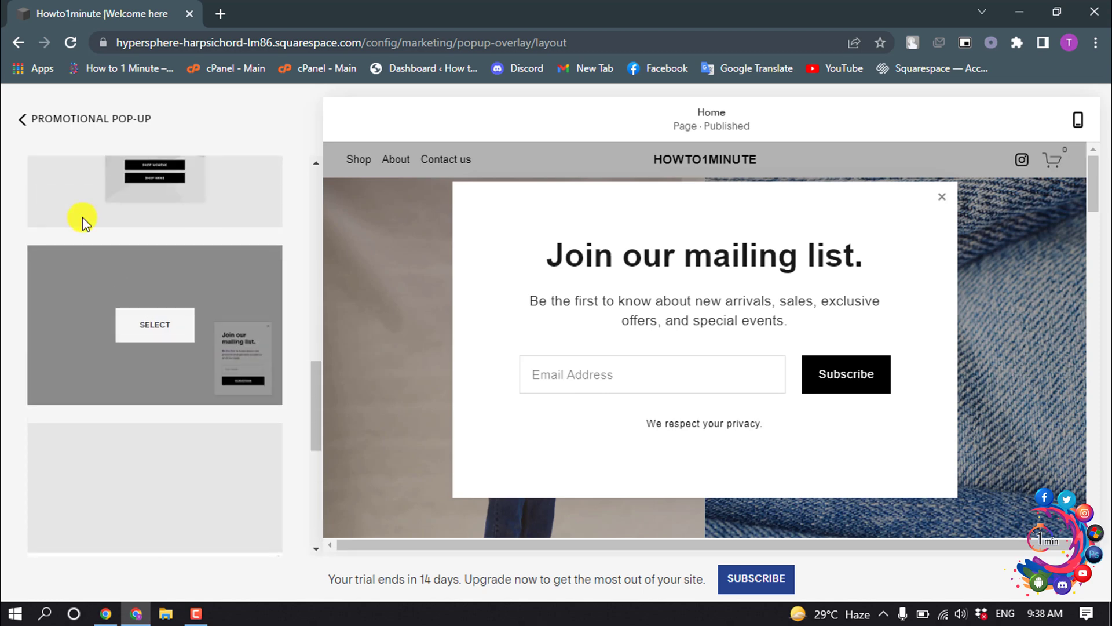
pyautogui.click(23, 118)
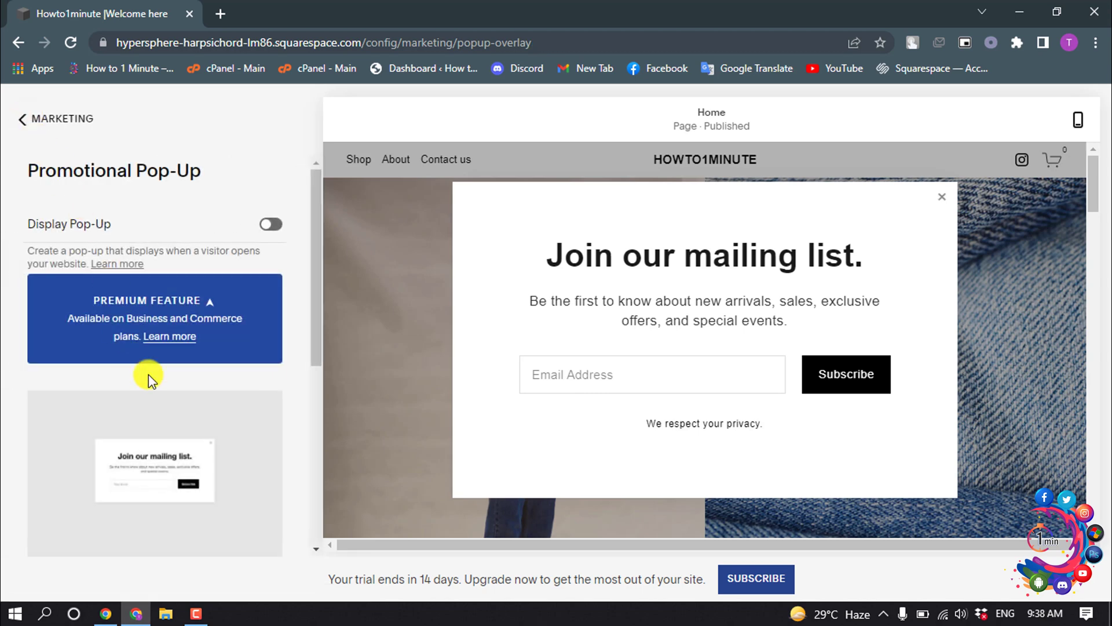
pyautogui.scroll(-3, 149, 375)
pyautogui.scroll(-2, 152, 380)
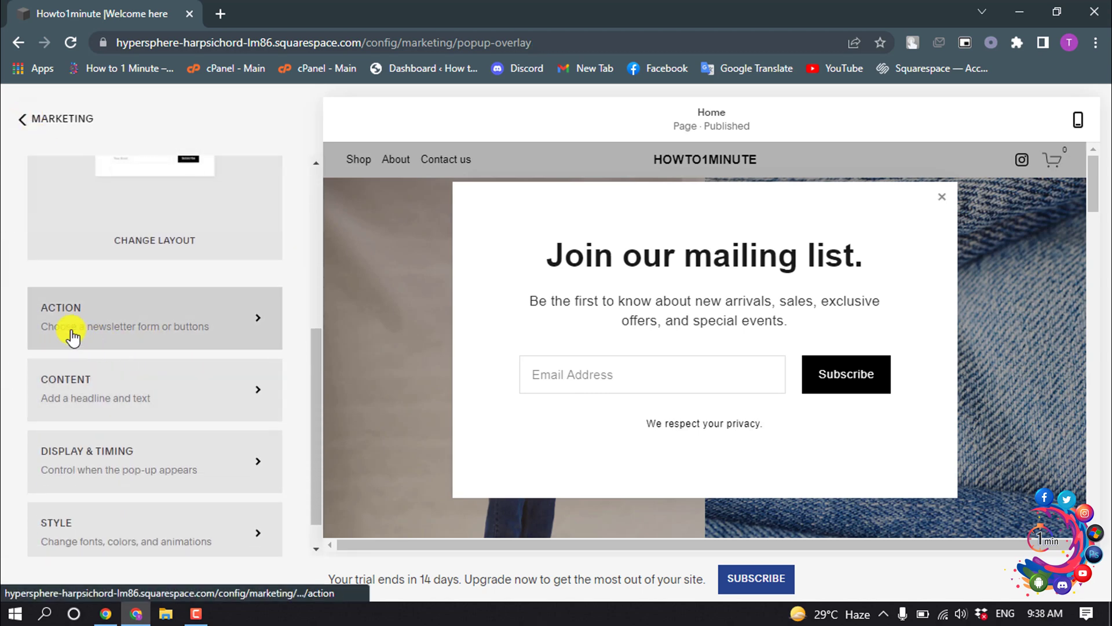
pyautogui.click(233, 327)
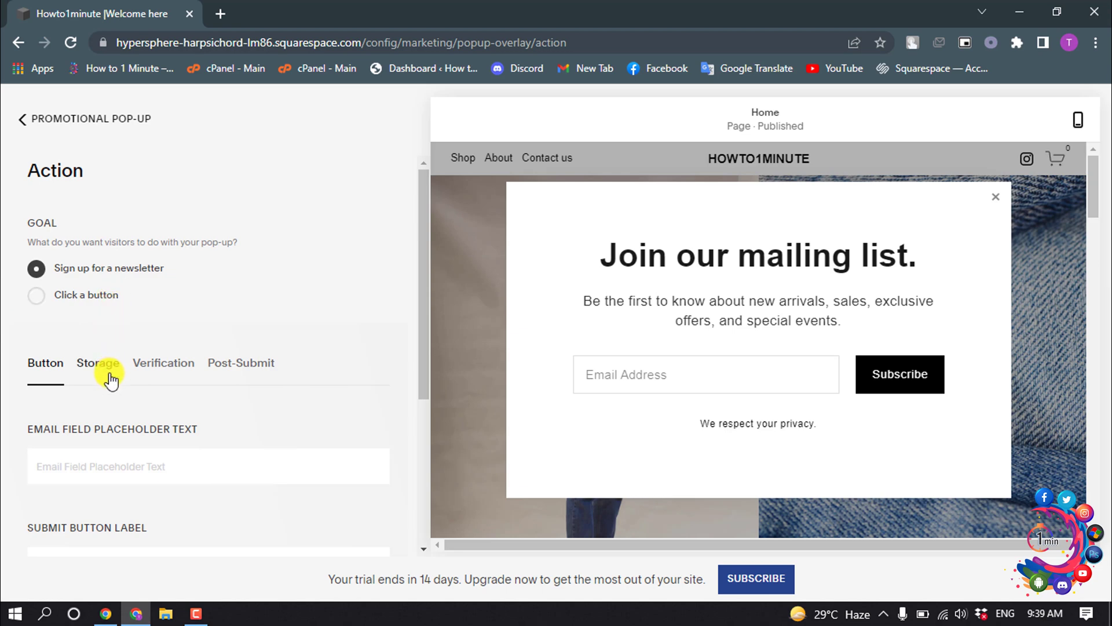
pyautogui.scroll(-1, 100, 366)
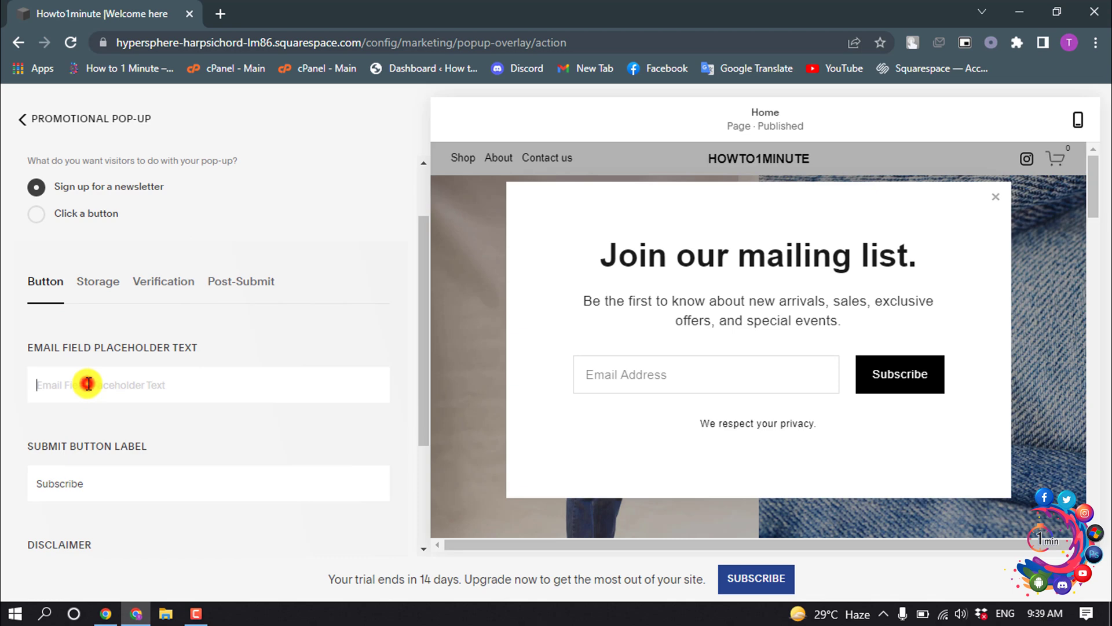
pyautogui.click(88, 385)
pyautogui.scroll(-1, 88, 385)
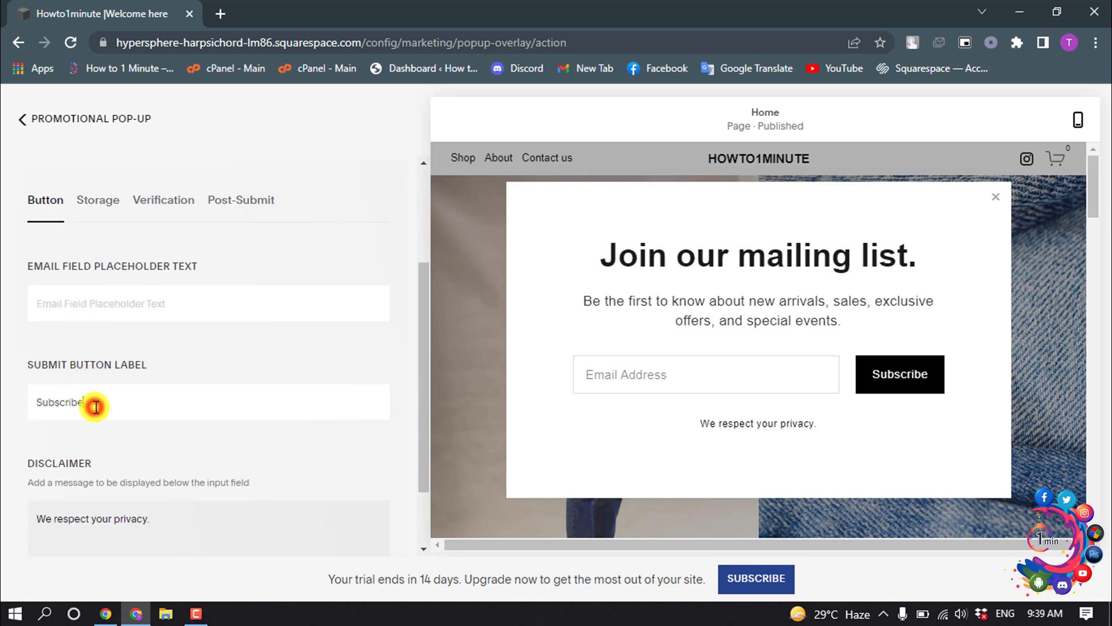
pyautogui.scroll(-1, 96, 406)
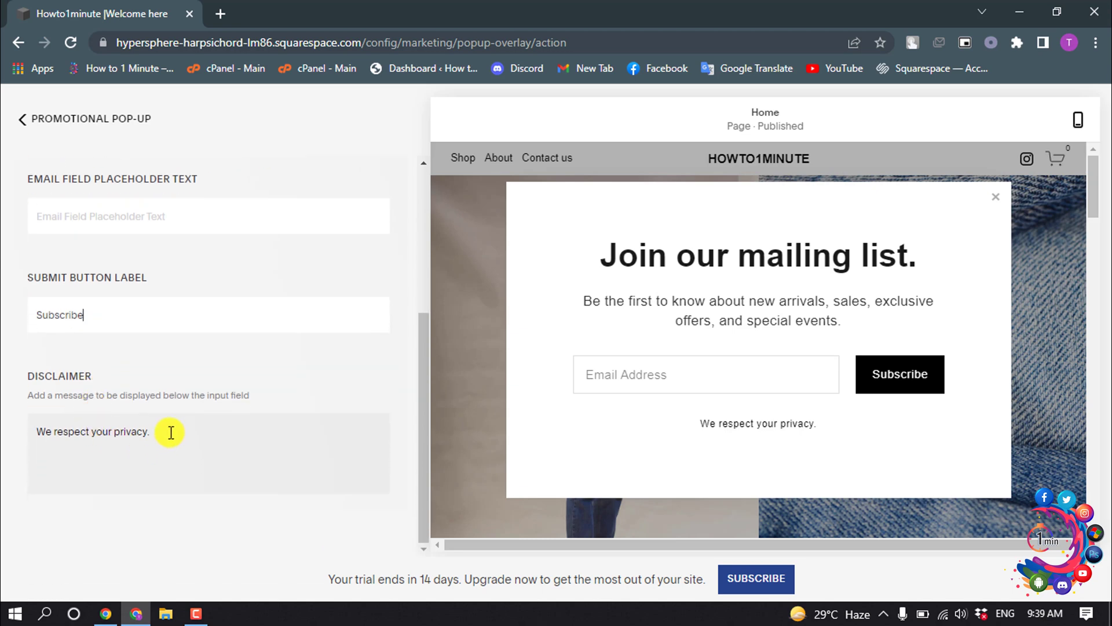
pyautogui.moveTo(168, 431); pyautogui.dragTo(30, 431)
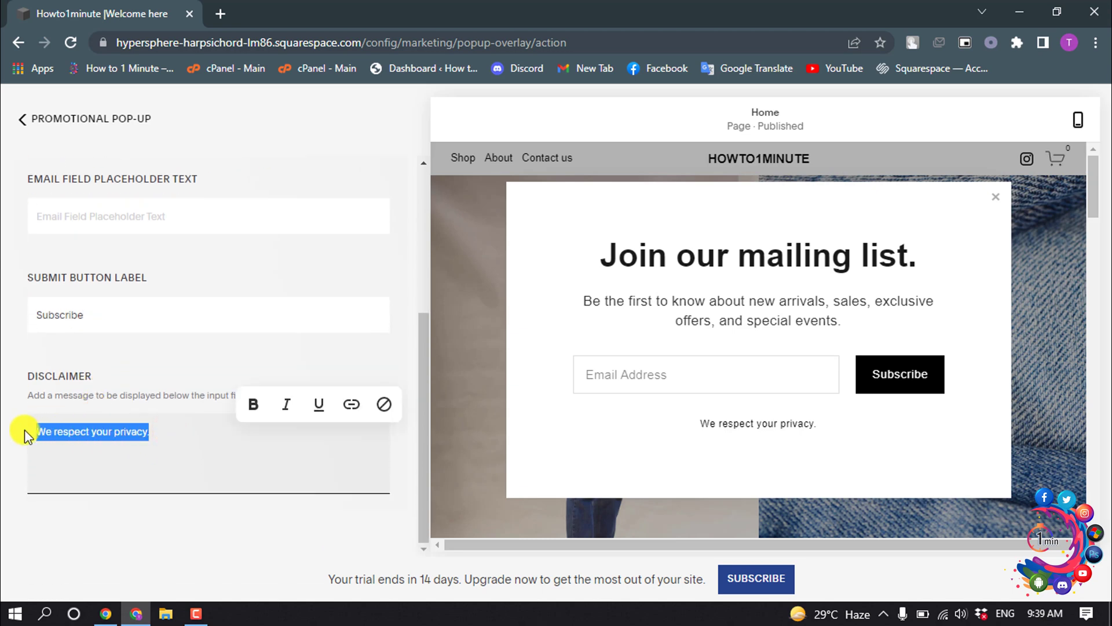
pyautogui.click(756, 424)
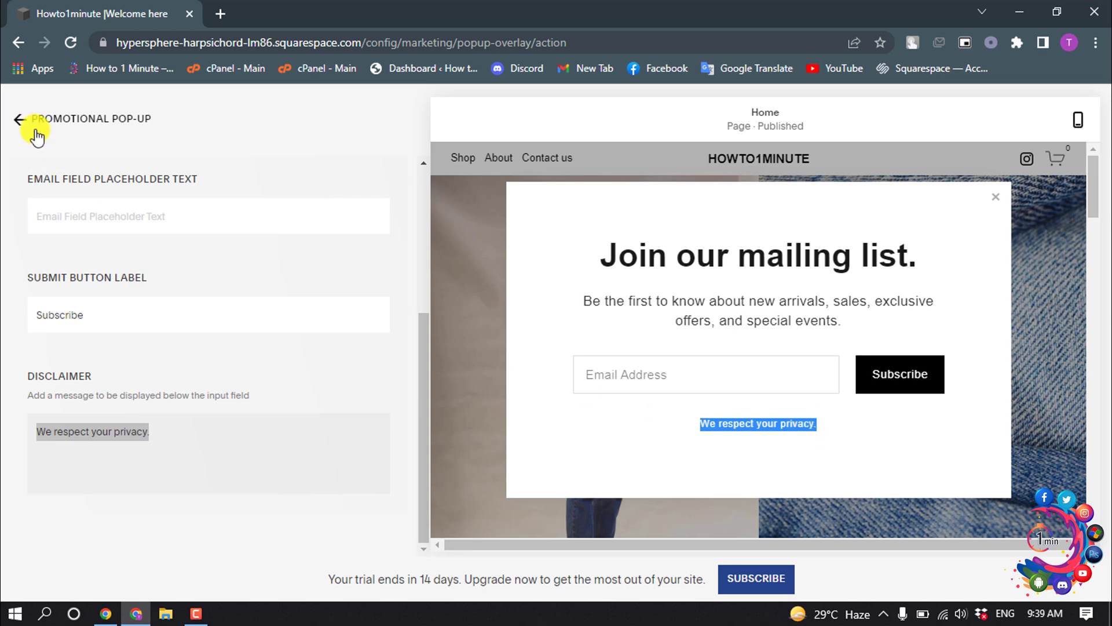
pyautogui.click(22, 119)
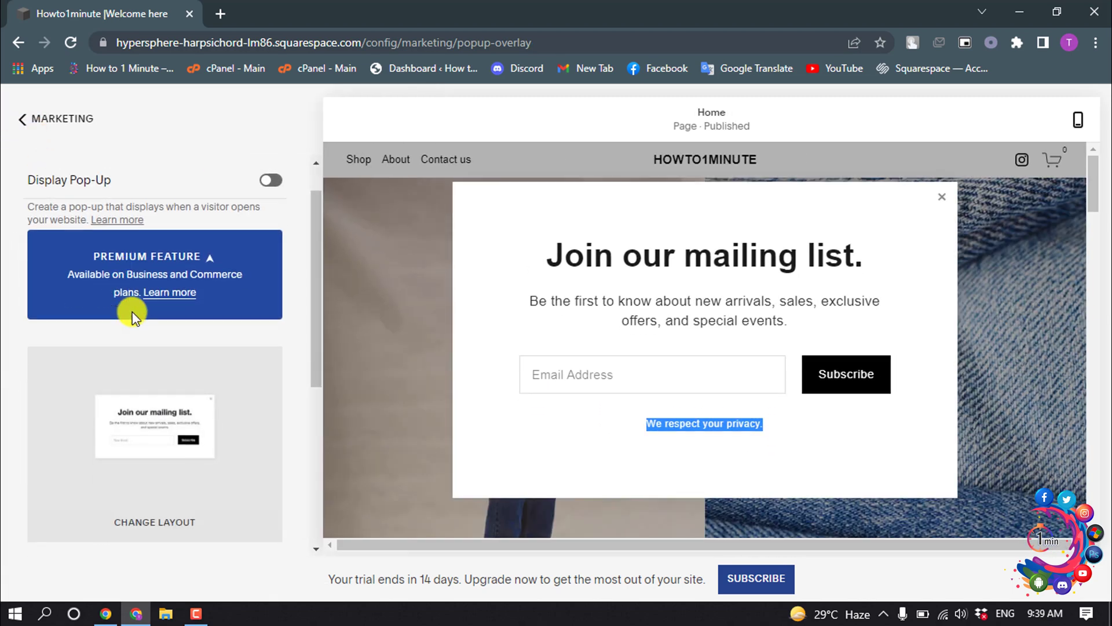
pyautogui.scroll(-5, 132, 312)
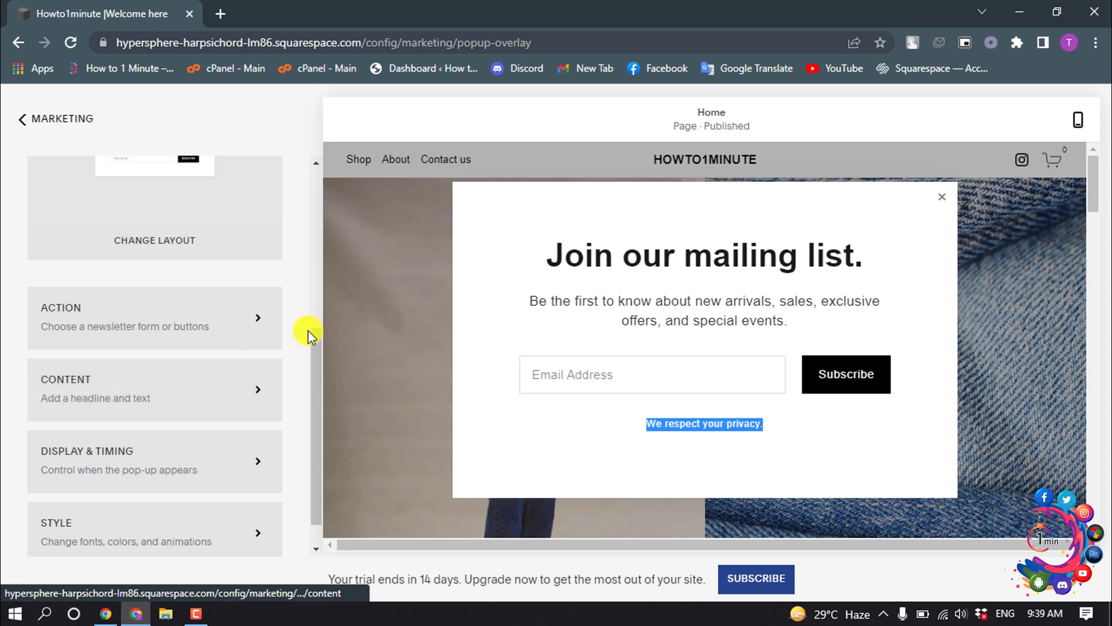
# - Highlight the previewed headline and description, then go into the headline and body text settings
pyautogui.moveTo(561, 257); pyautogui.dragTo(592, 257)
pyautogui.moveTo(668, 283); pyautogui.dragTo(832, 320)
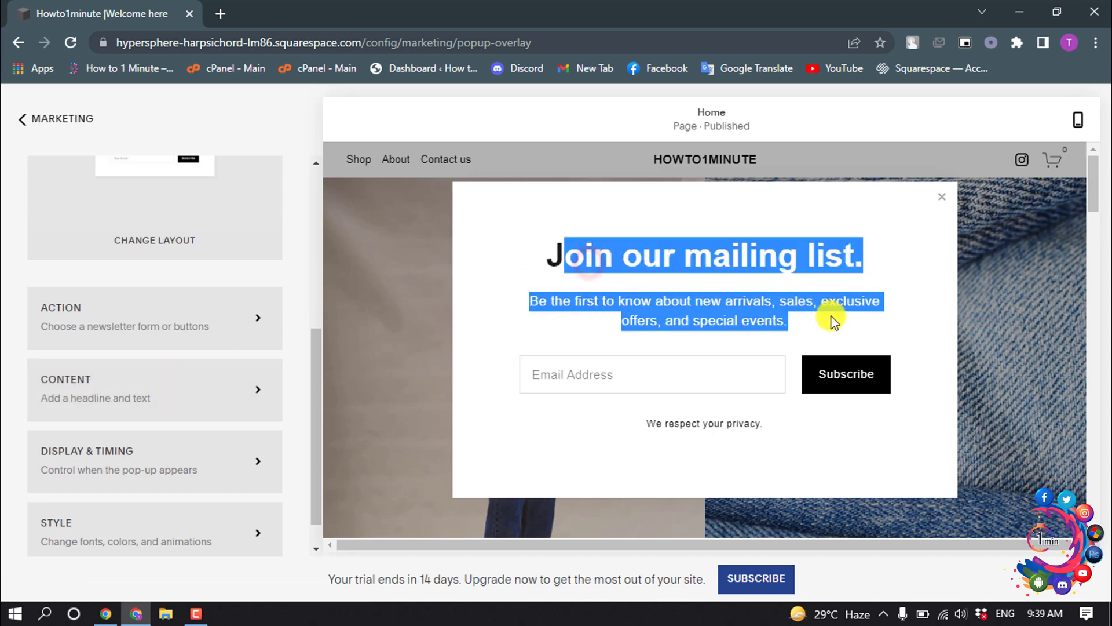
pyautogui.click(129, 395)
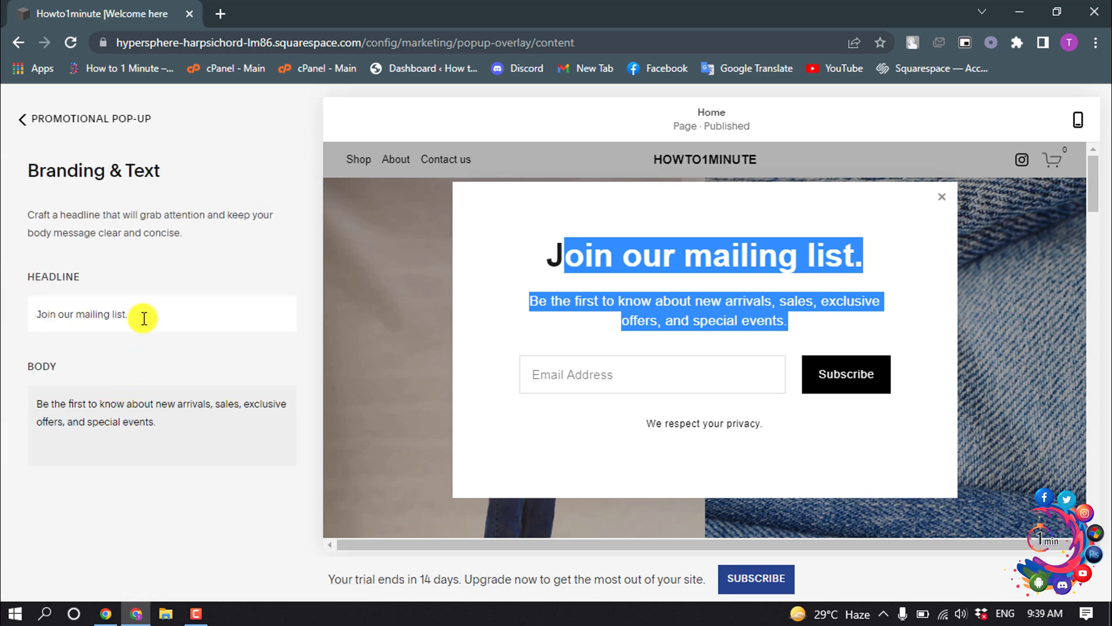
# - Review the headline and body paragraph text, then return to the main pop-up settings
pyautogui.moveTo(143, 317); pyautogui.dragTo(29, 318)
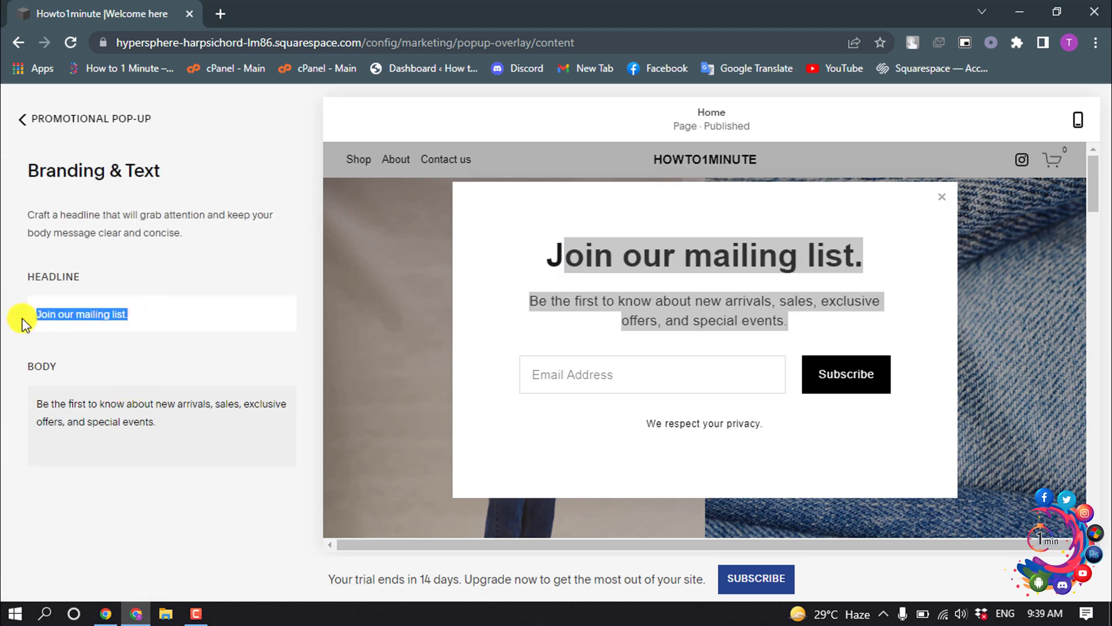
pyautogui.tripleClick(196, 423)
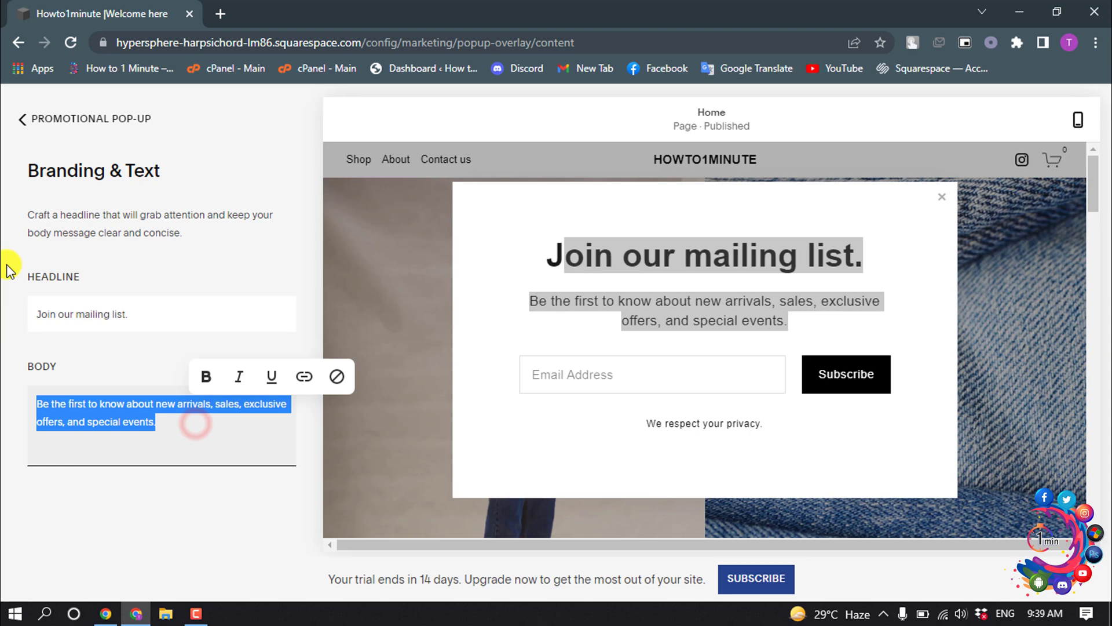
pyautogui.click(23, 118)
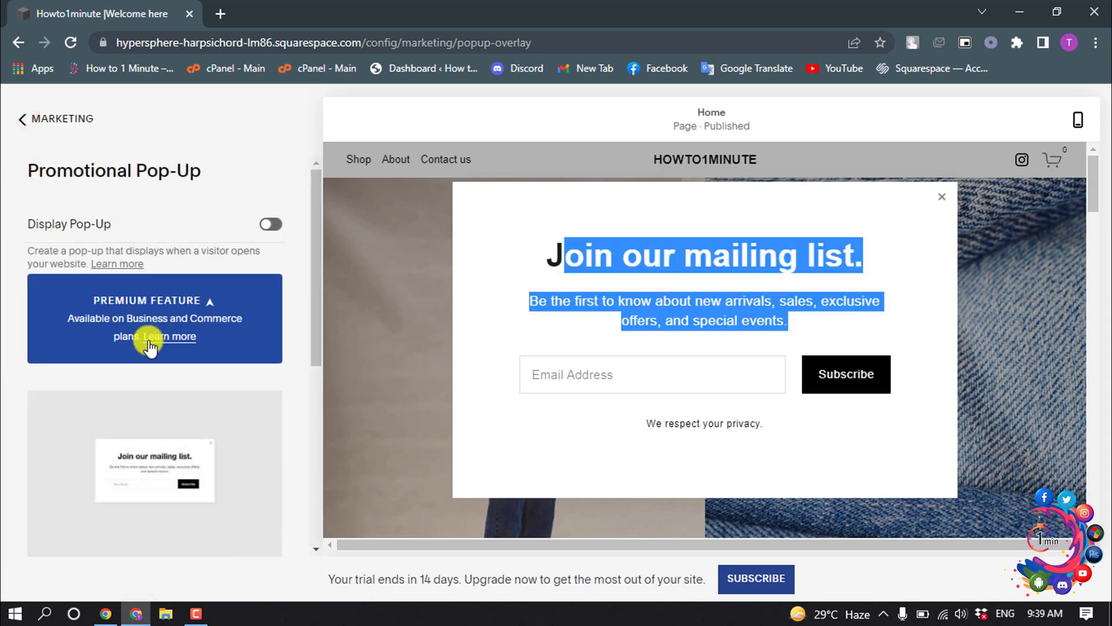
pyautogui.scroll(-5, 150, 344)
pyautogui.scroll(-1, 150, 365)
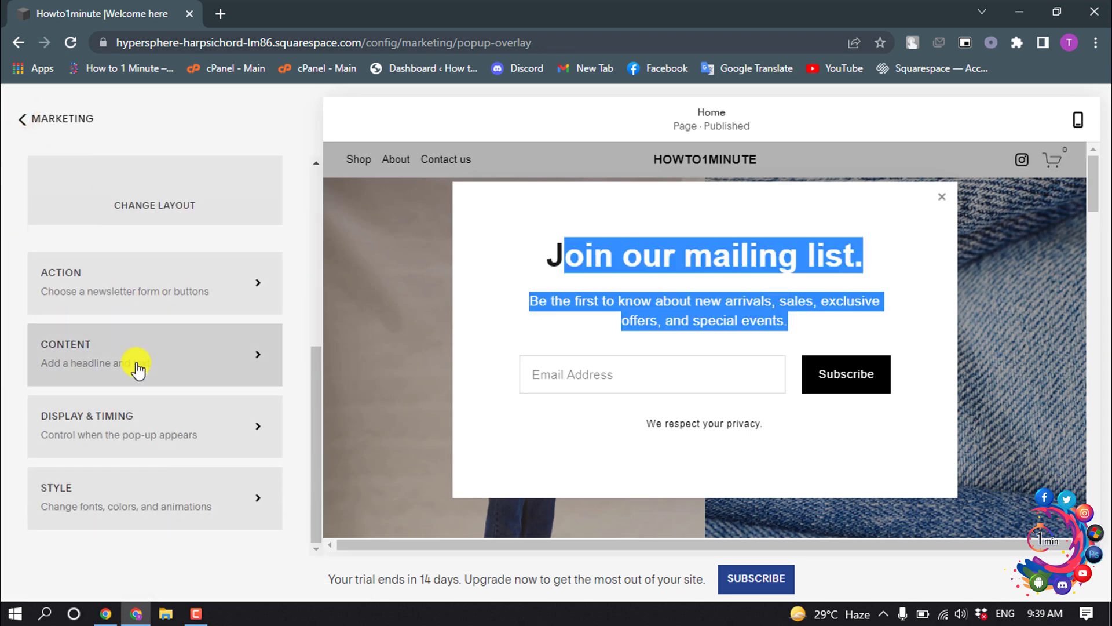
# - In Display & Timing, try limiting the pop-up to Only Certain Pages and view the page list
pyautogui.click(150, 442)
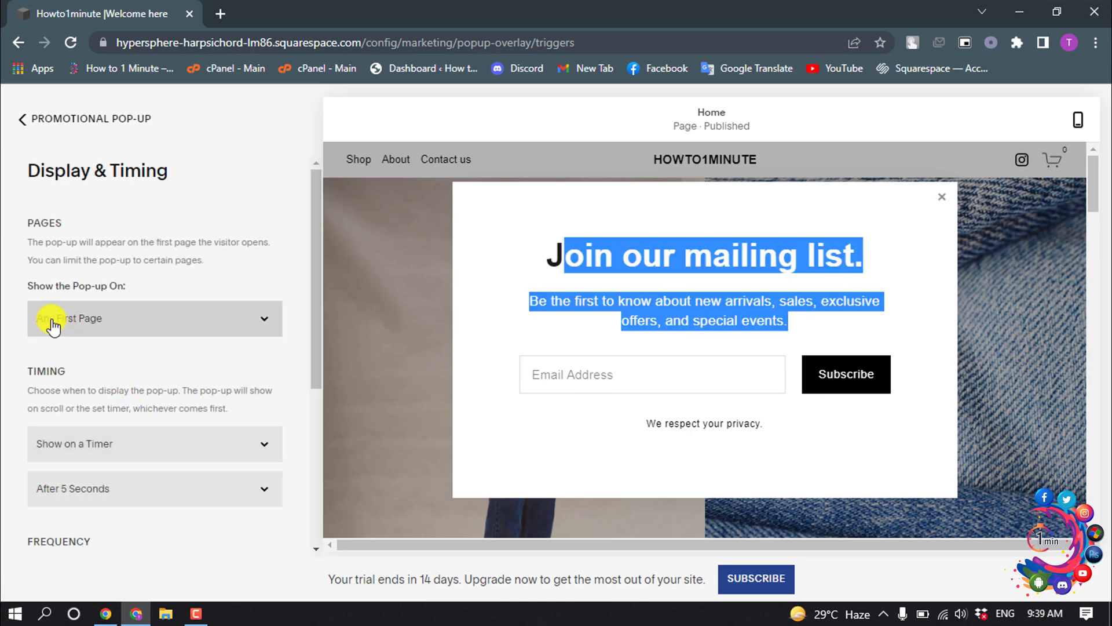
pyautogui.click(183, 317)
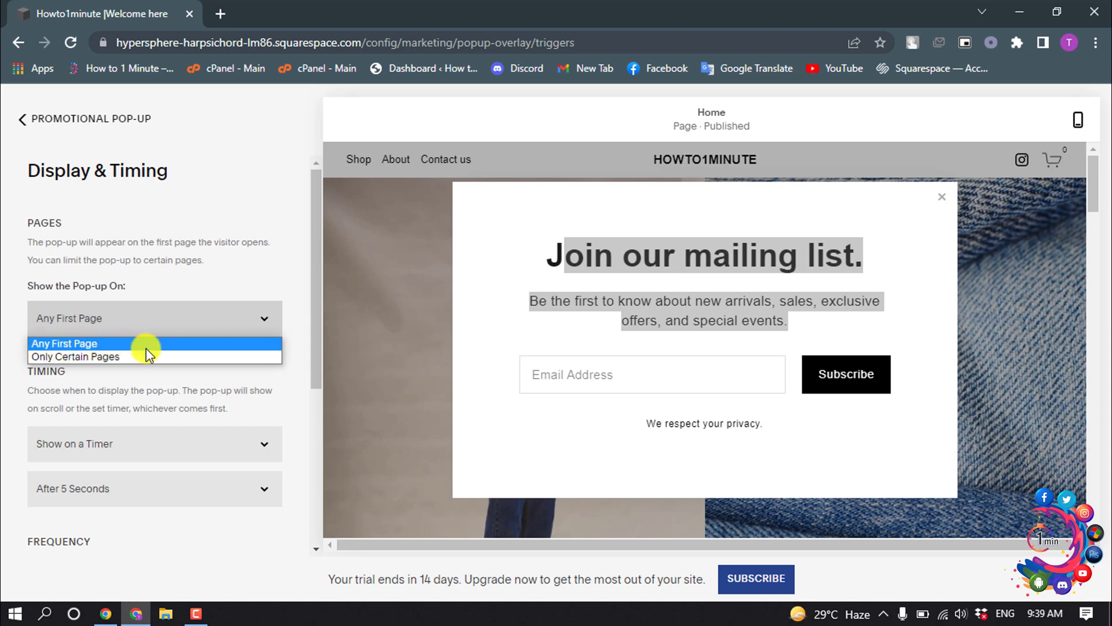
pyautogui.click(85, 357)
pyautogui.click(85, 366)
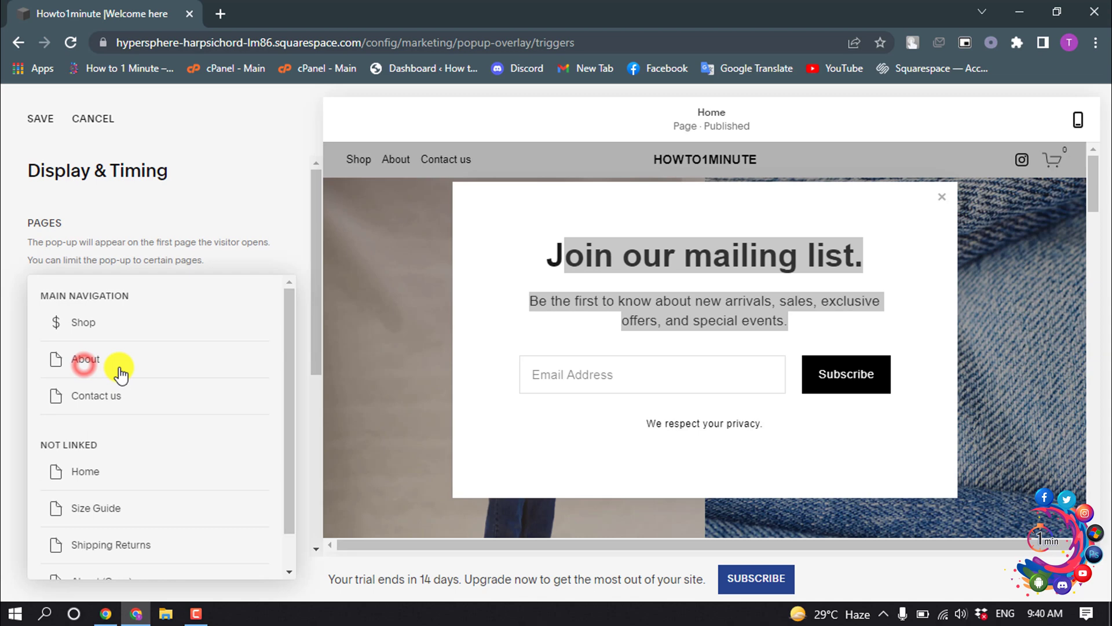
pyautogui.scroll(-1, 126, 409)
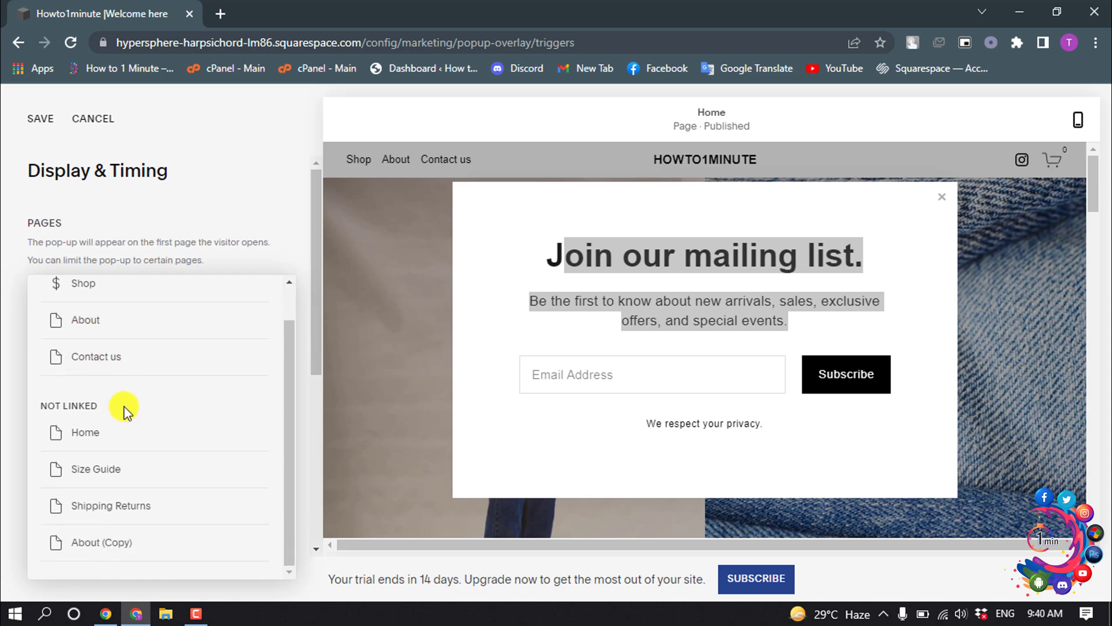
# - Close the page list and set the pop-up back to showing on Any First Page
pyautogui.click(5, 365)
pyautogui.click(117, 318)
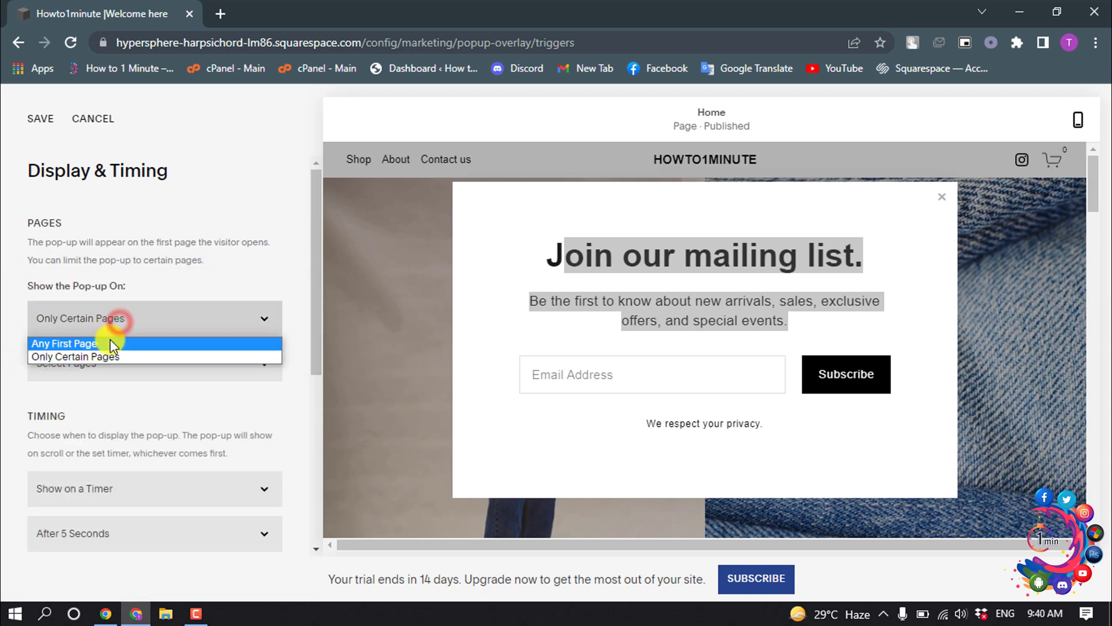
pyautogui.click(111, 343)
pyautogui.scroll(-3, 106, 341)
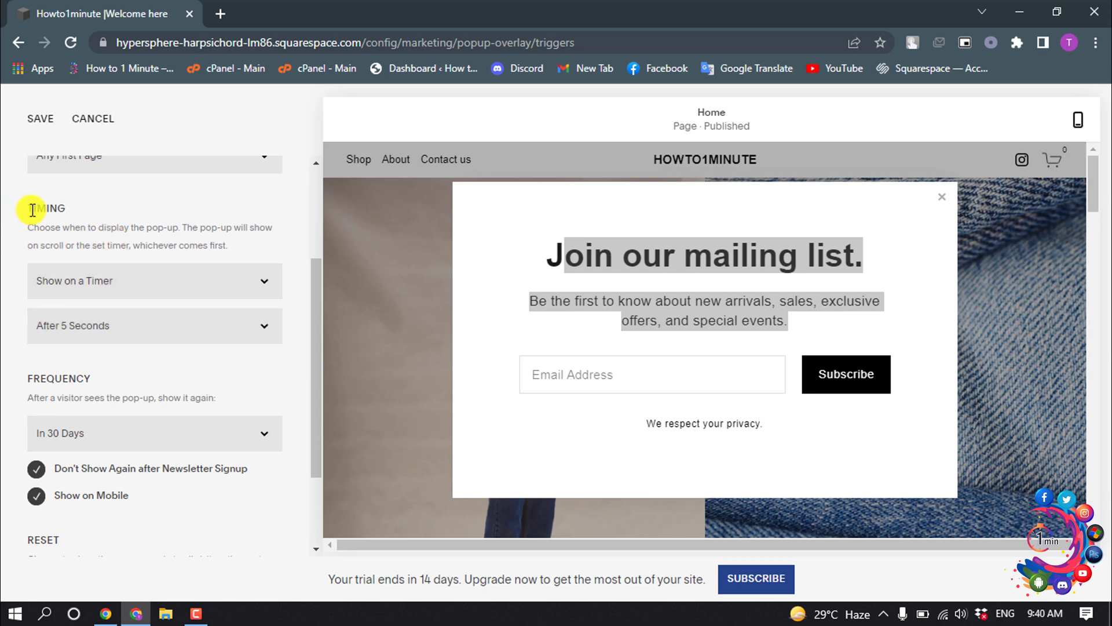
# - Review the timing choices, keeping the pop-up on a timer with a 5-second delay
pyautogui.click(149, 284)
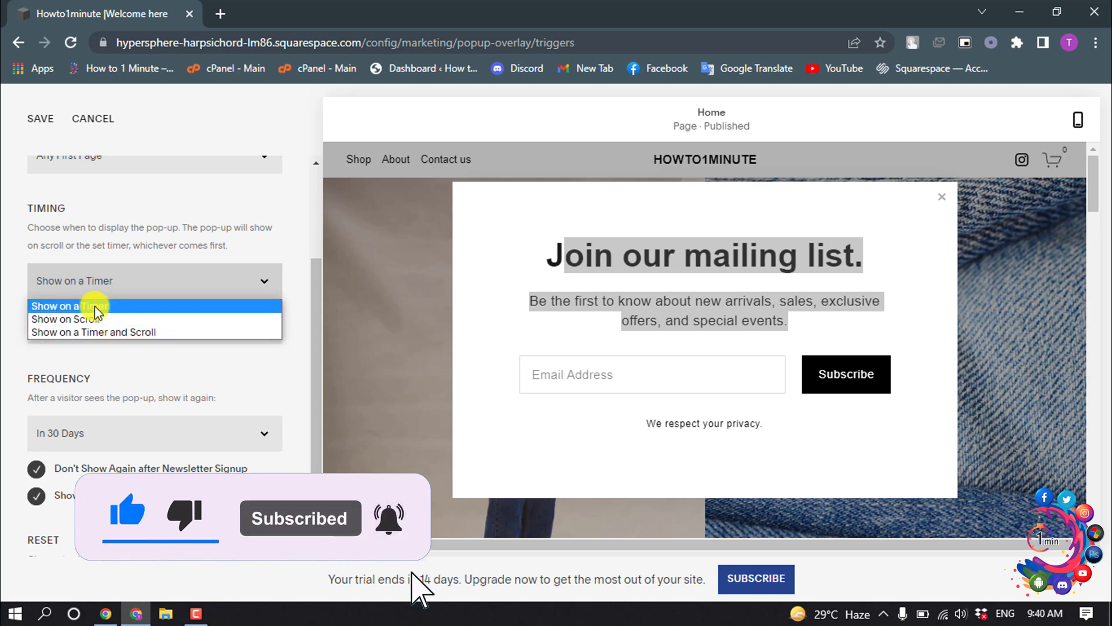
pyautogui.click(95, 305)
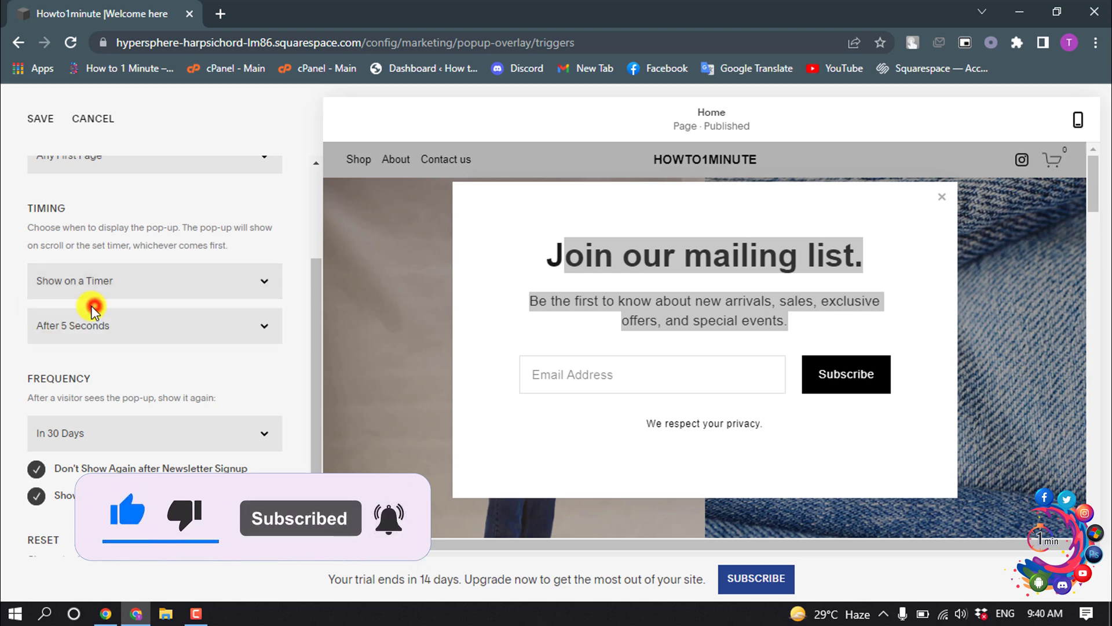
pyautogui.click(84, 333)
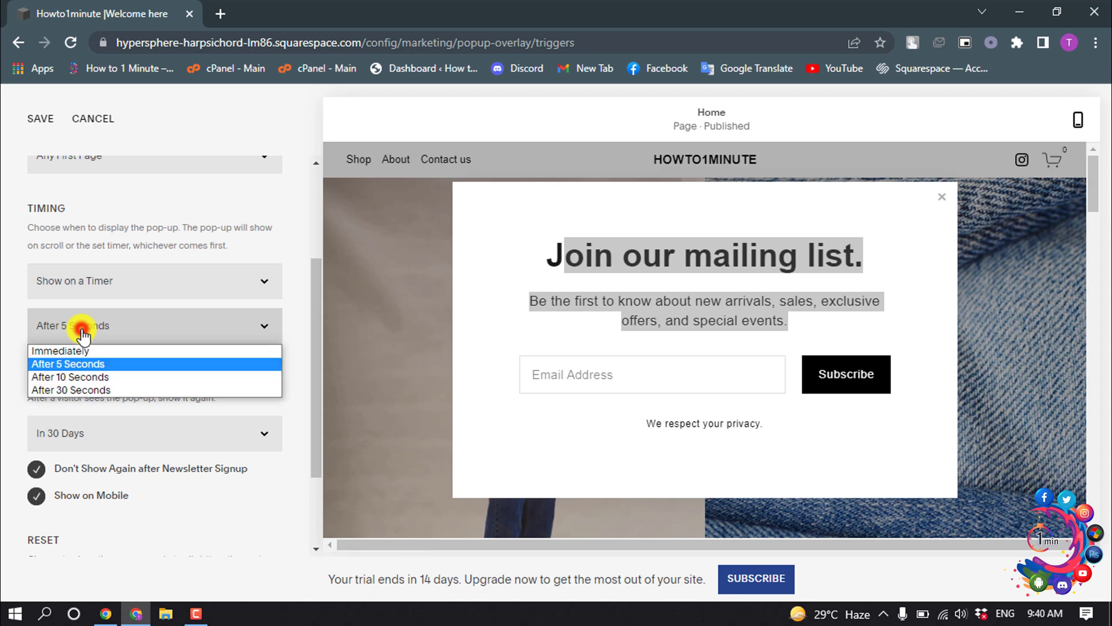
pyautogui.click(75, 360)
pyautogui.scroll(-2, 84, 382)
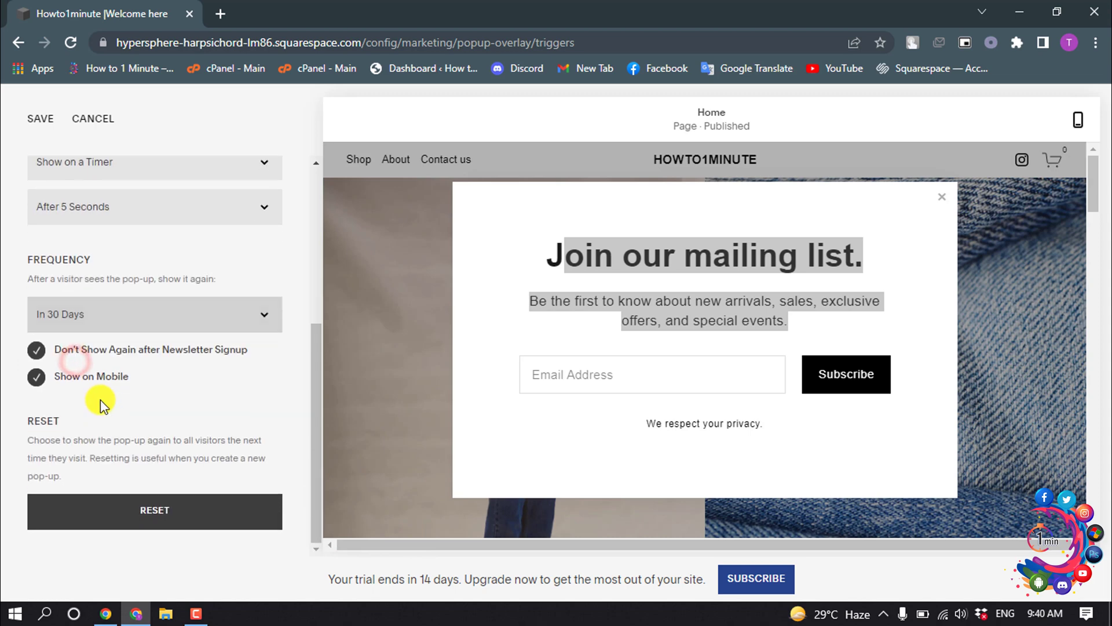
# - Keep the 30-day frequency, toggle the hide-after-signup and mobile checkboxes, then cancel the changes
pyautogui.click(85, 314)
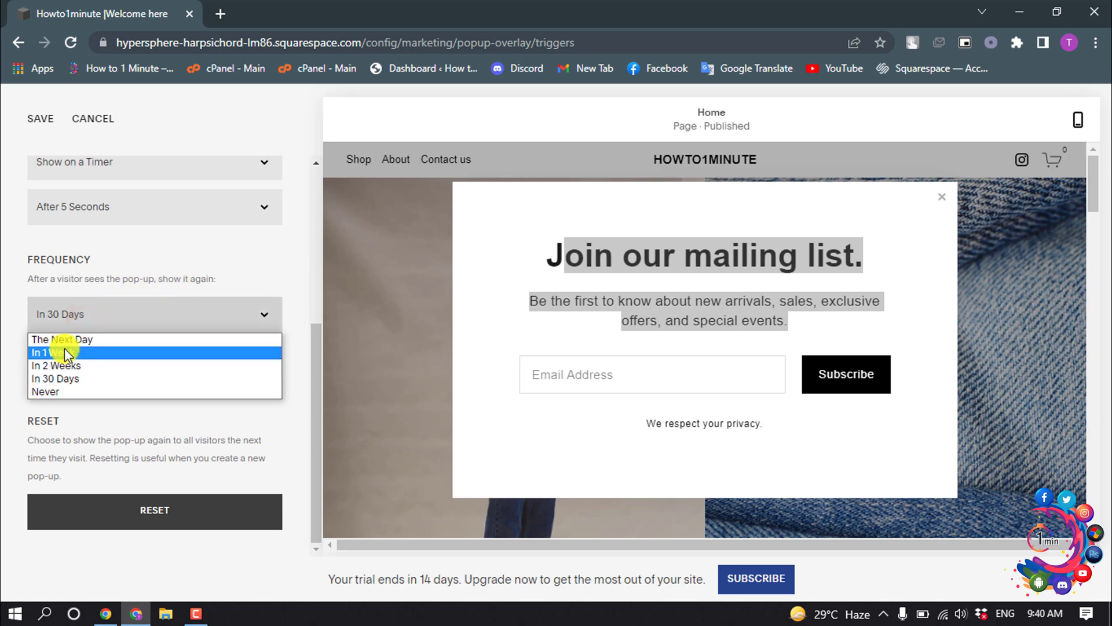
pyautogui.click(8, 297)
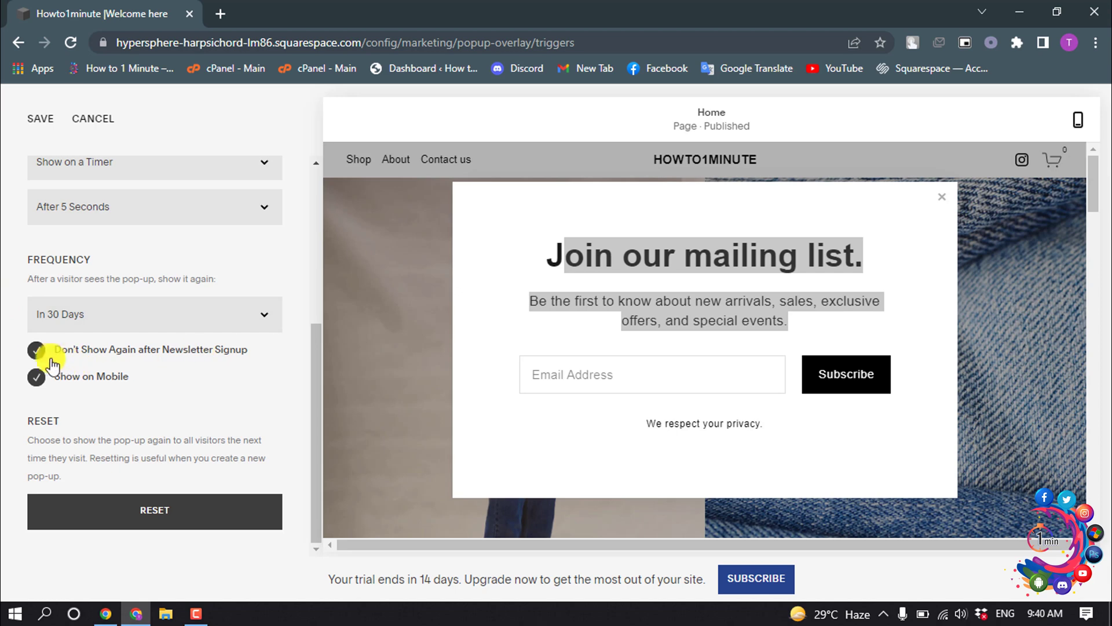
pyautogui.click(35, 350)
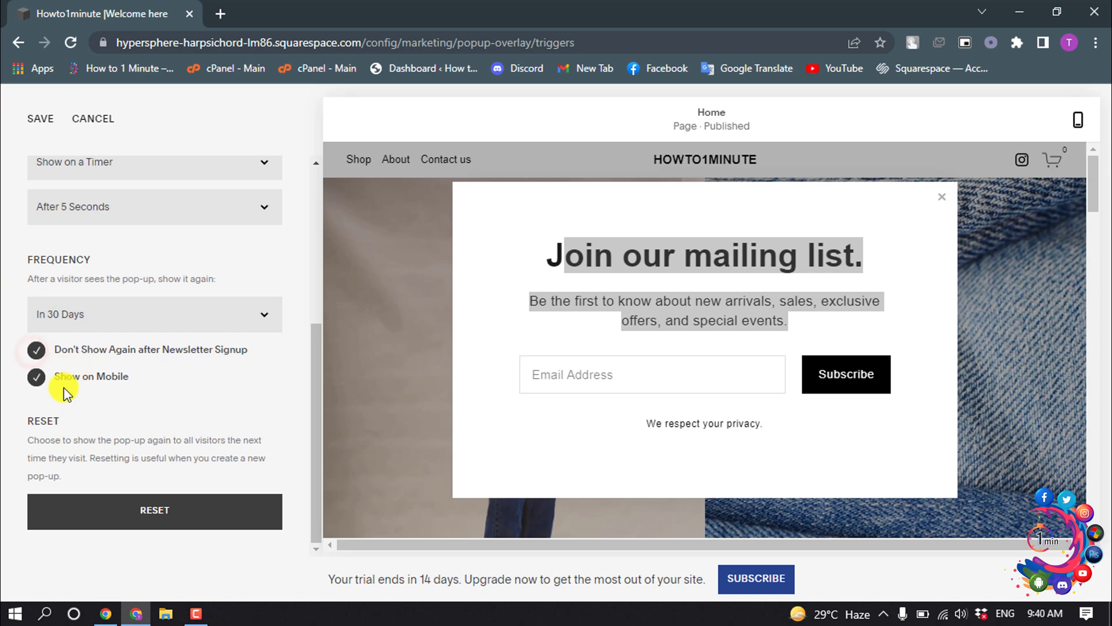
pyautogui.click(36, 376)
pyautogui.scroll(5, 155, 347)
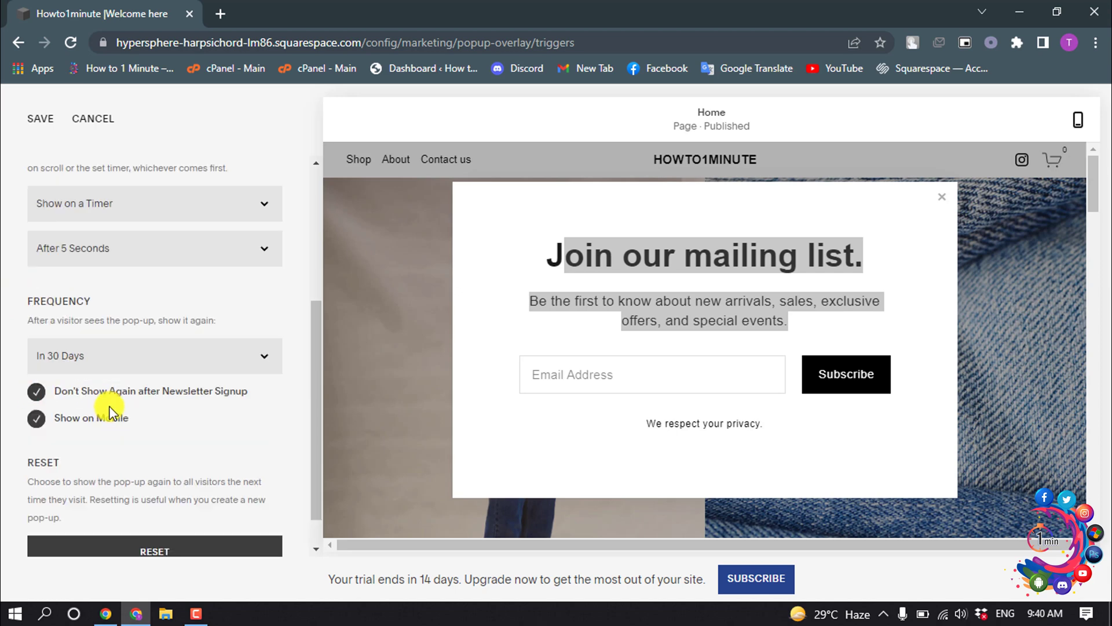
pyautogui.click(104, 126)
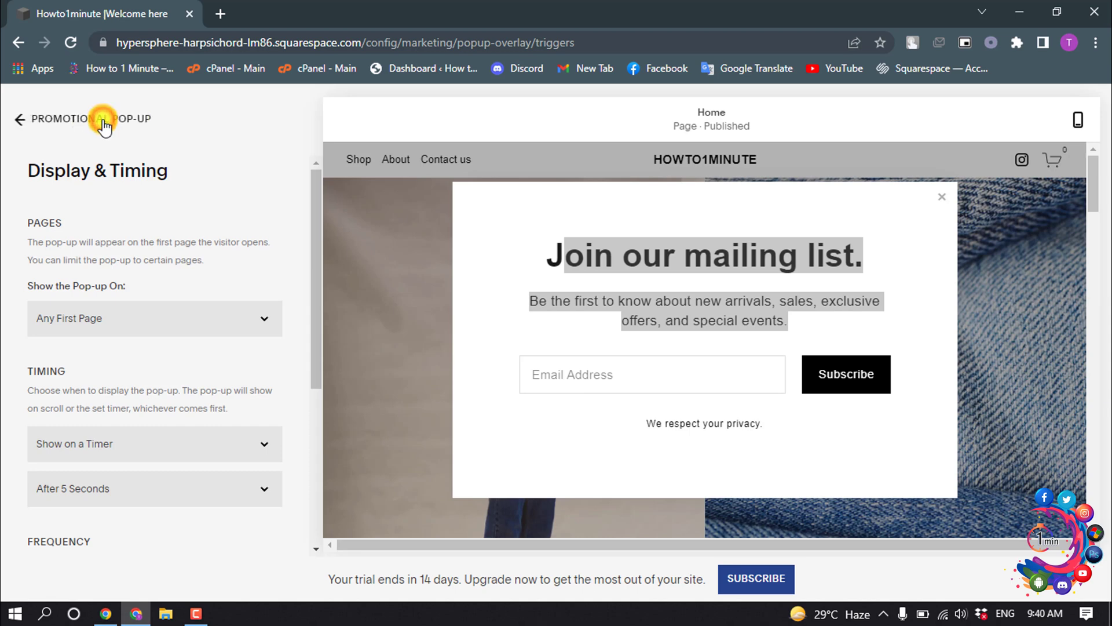
pyautogui.click(18, 119)
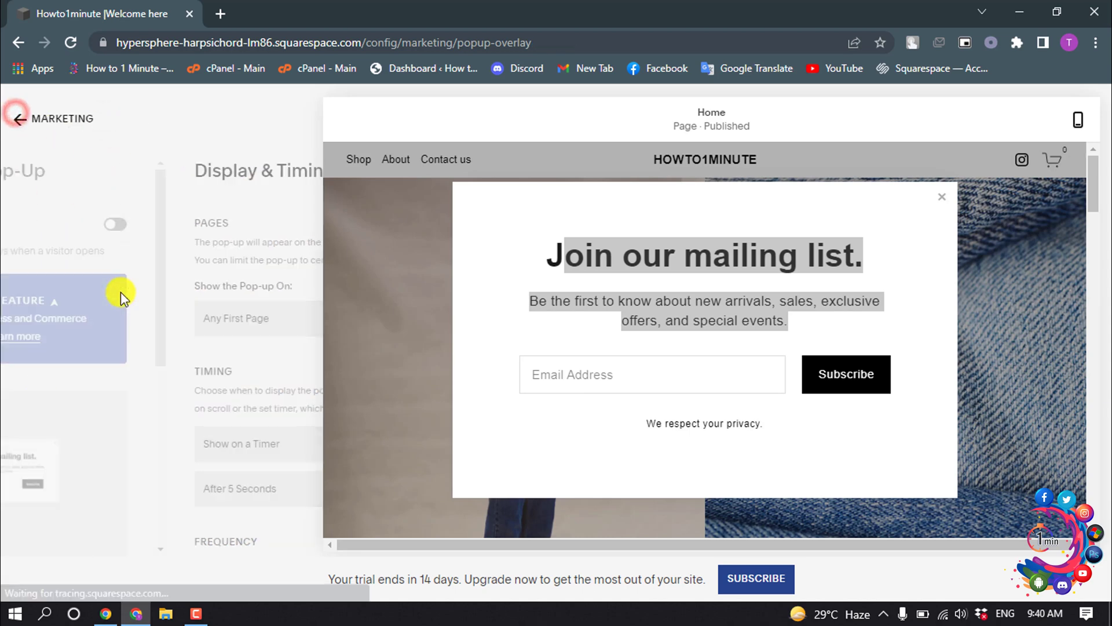
pyautogui.scroll(-3, 121, 292)
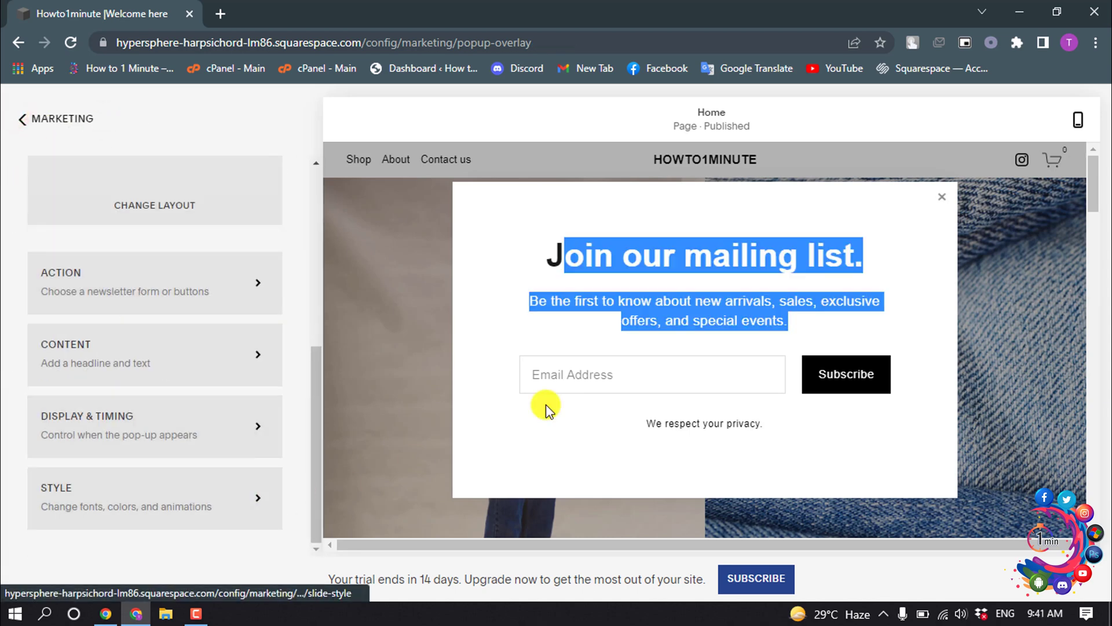
pyautogui.click(722, 324)
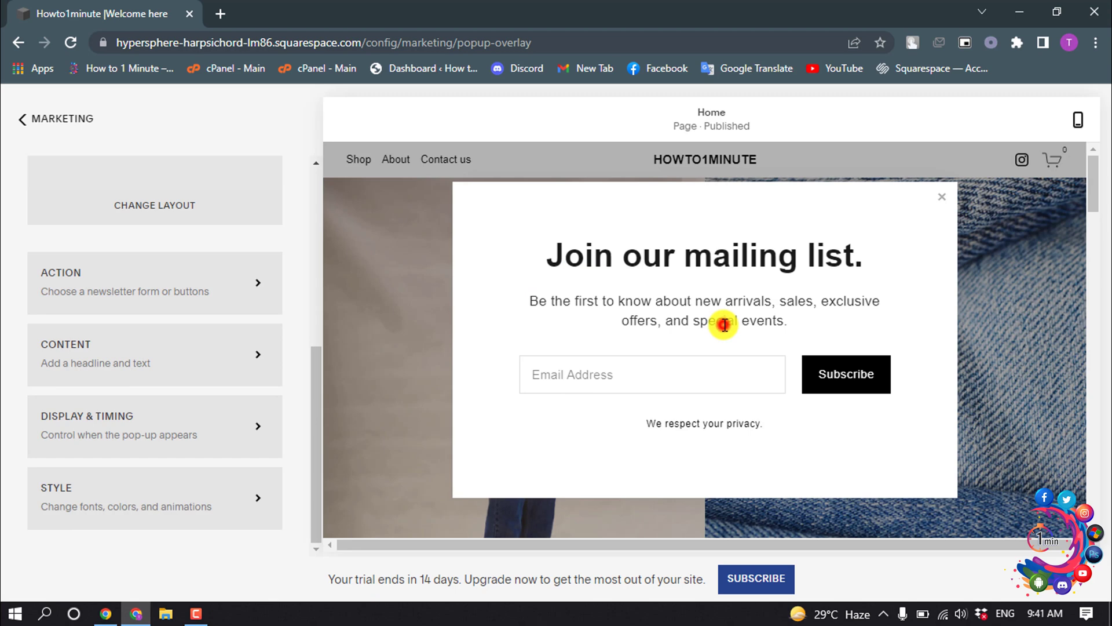
pyautogui.click(131, 498)
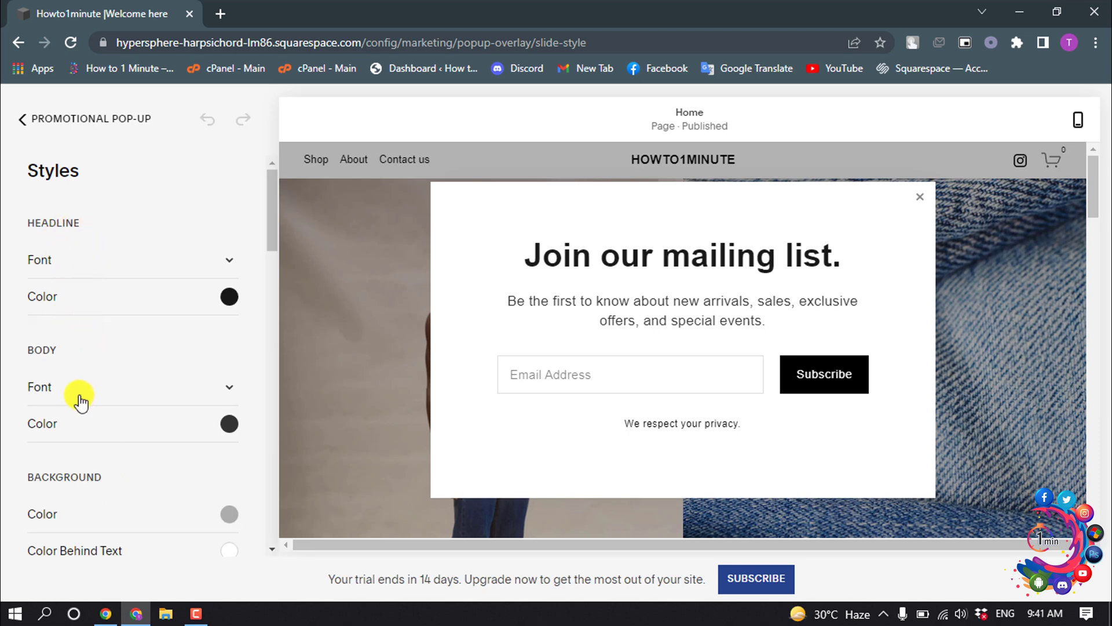
pyautogui.scroll(-5, 80, 399)
pyautogui.scroll(-2, 80, 401)
pyautogui.scroll(7, 80, 401)
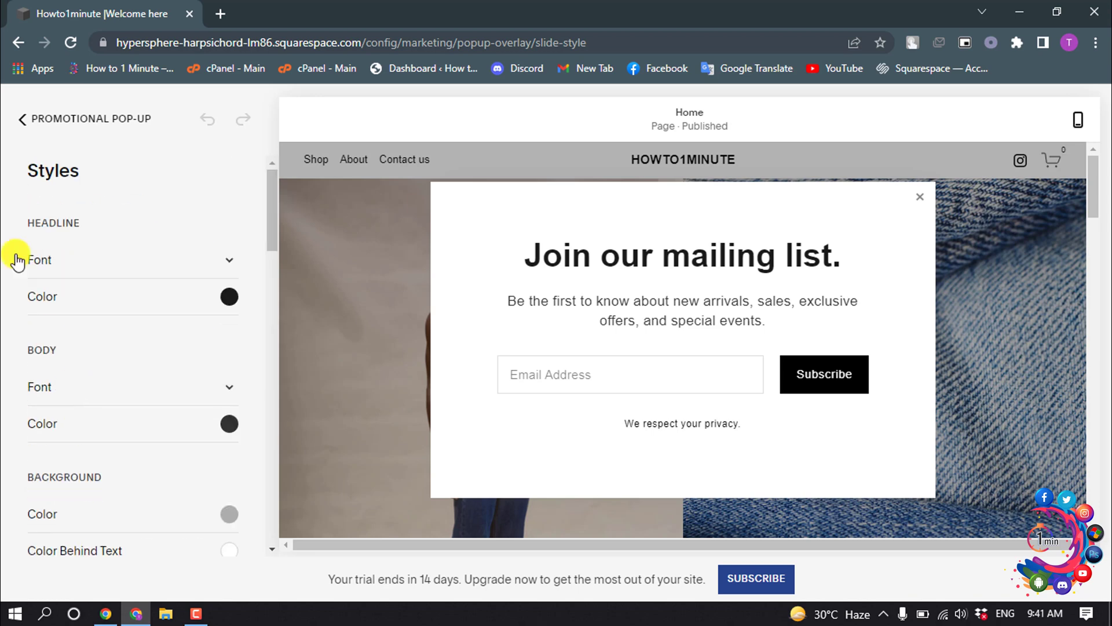
pyautogui.click(33, 124)
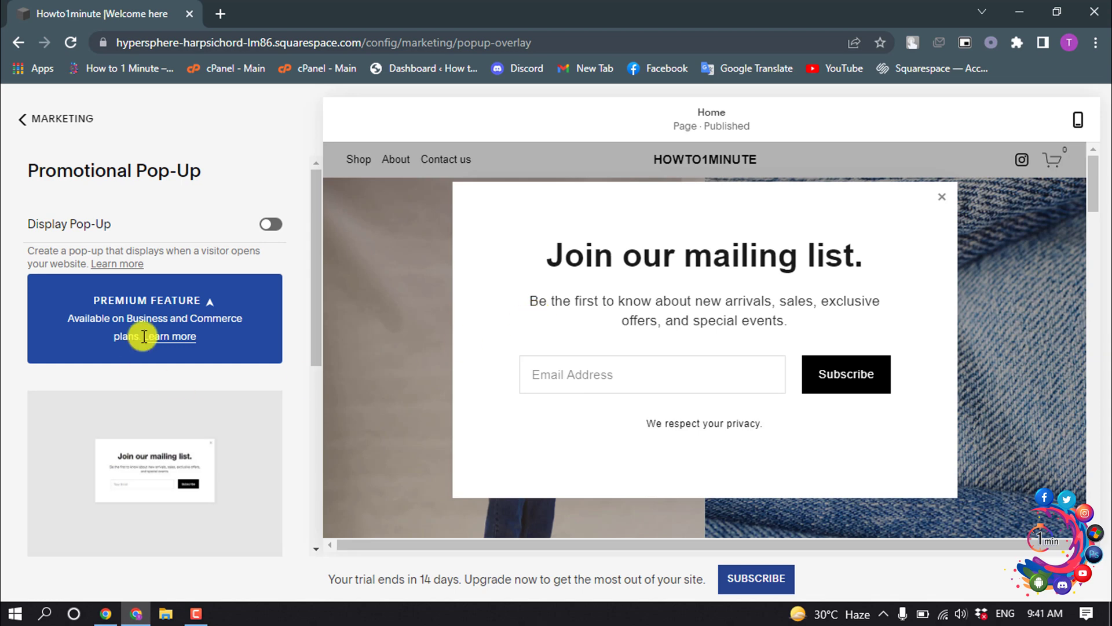
pyautogui.scroll(-5, 140, 330)
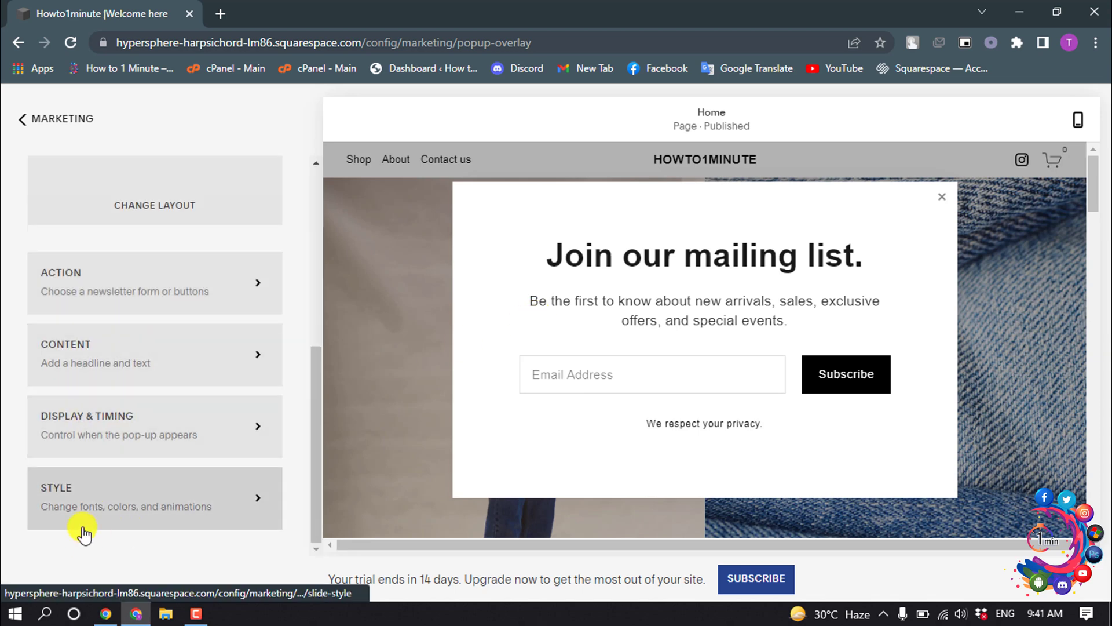